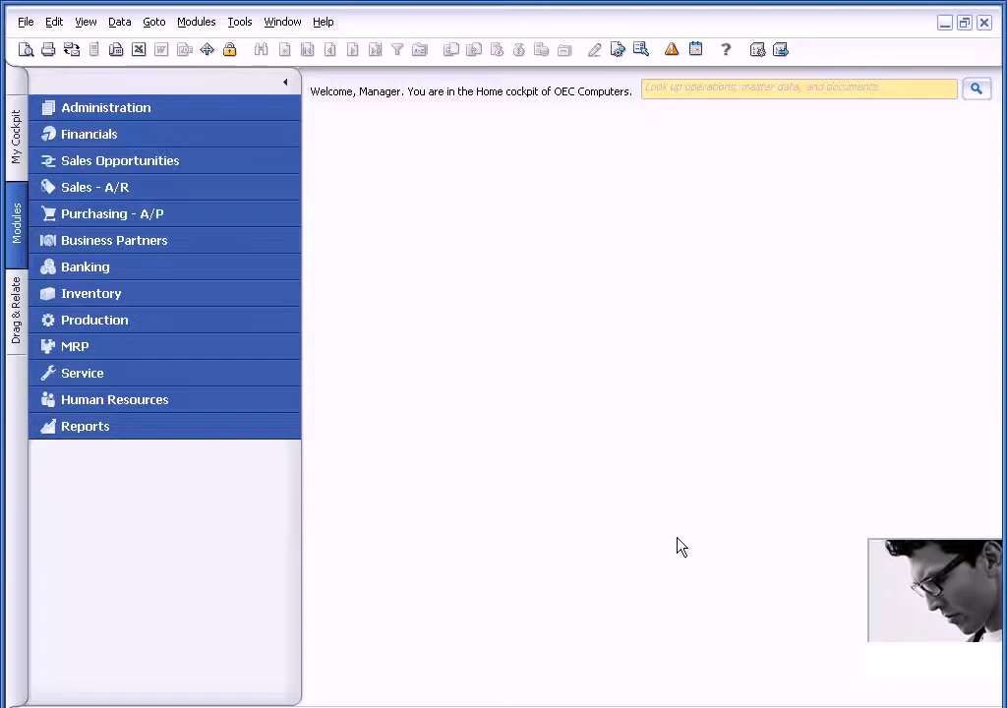
Step: Bring up the Tools menu to reach the personal shortcut settings
{"action": "left_click", "coordinate": [240, 22]}
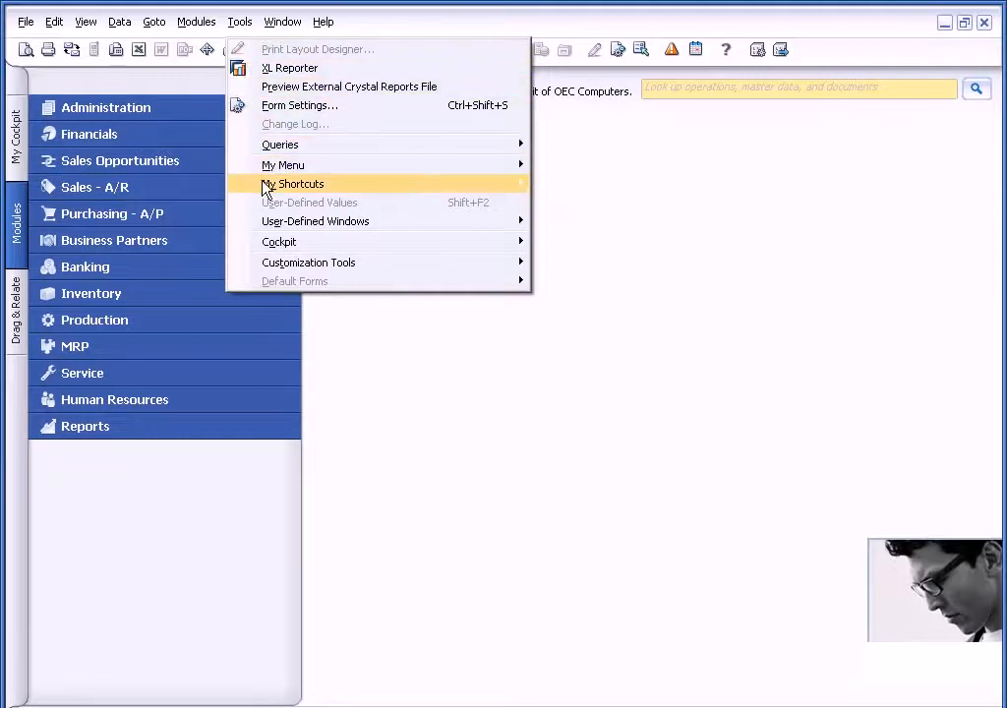
{"action": "mouse_move", "coordinate": [293, 184]}
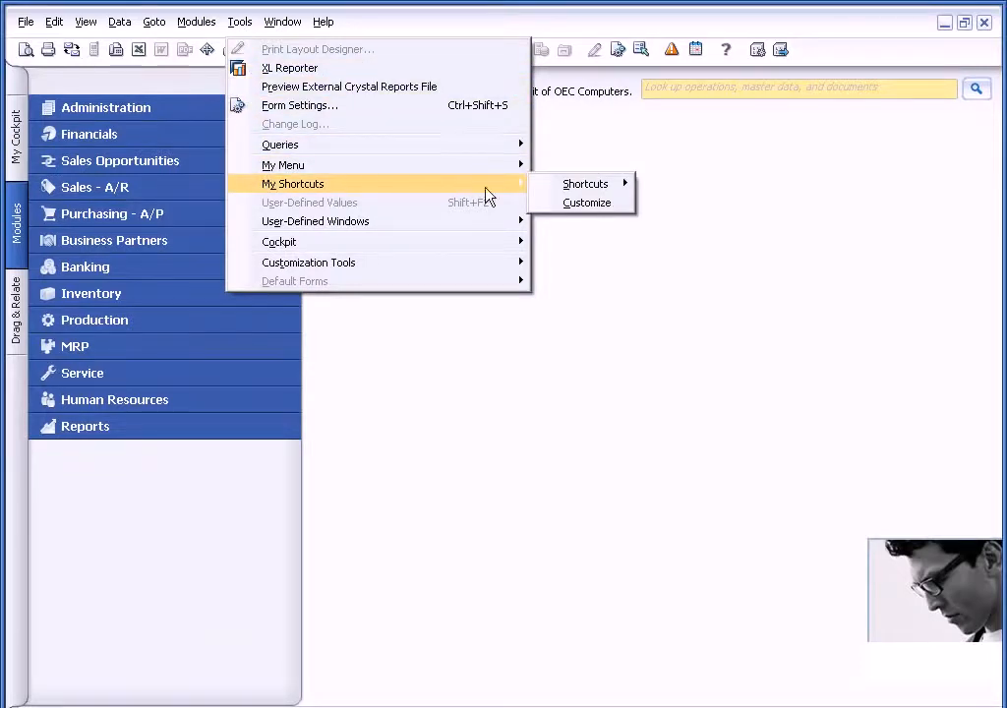
Step: In Customize, allocate F5 to the Inventory module's Item Master Data window
{"action": "left_click", "coordinate": [587, 202]}
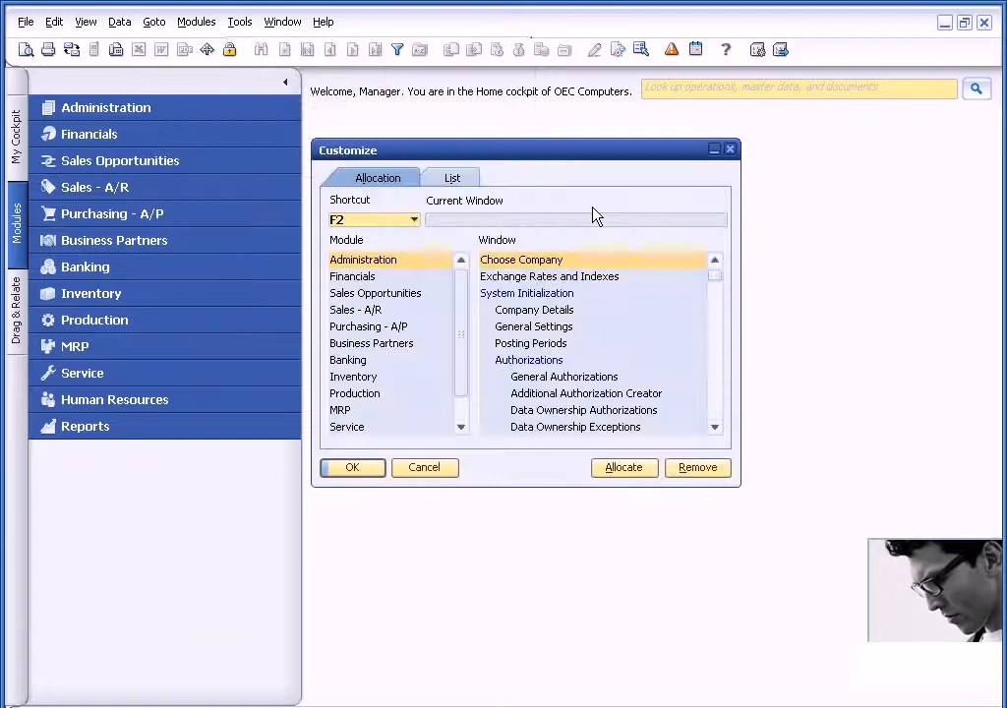
{"action": "left_click", "coordinate": [414, 219]}
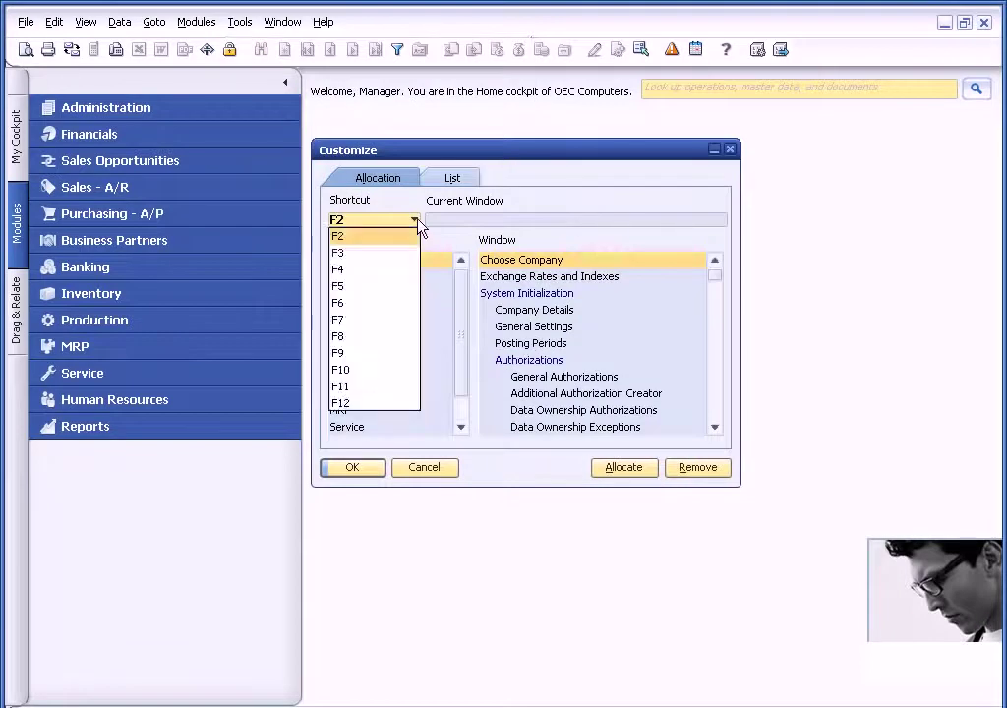
{"action": "left_click", "coordinate": [375, 287]}
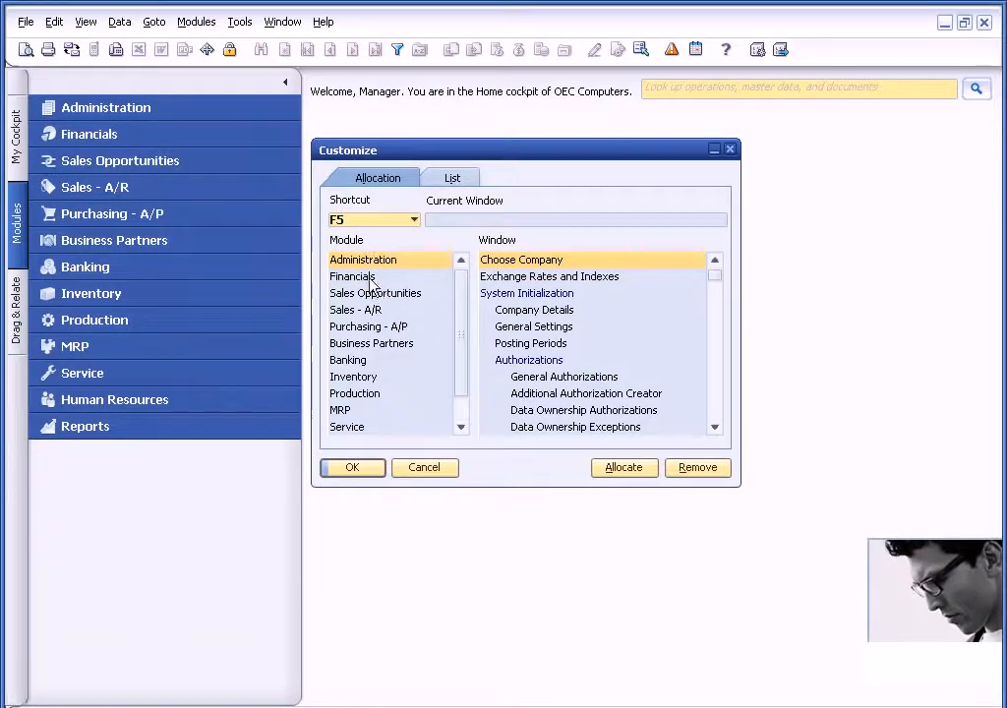
{"action": "left_click", "coordinate": [356, 377]}
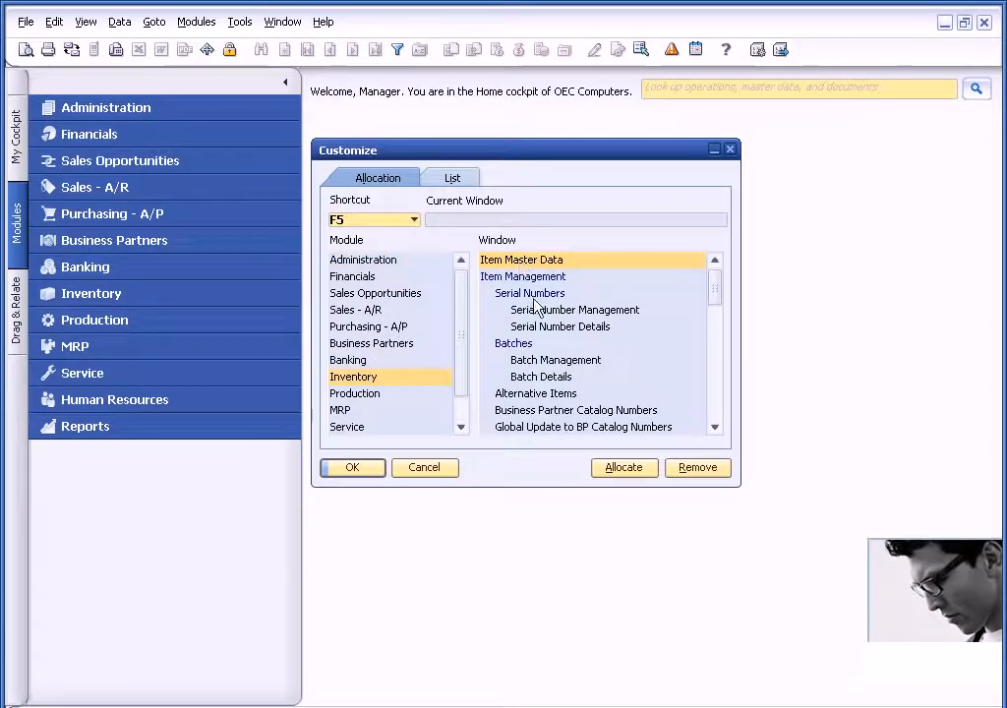
{"action": "left_click", "coordinate": [624, 467]}
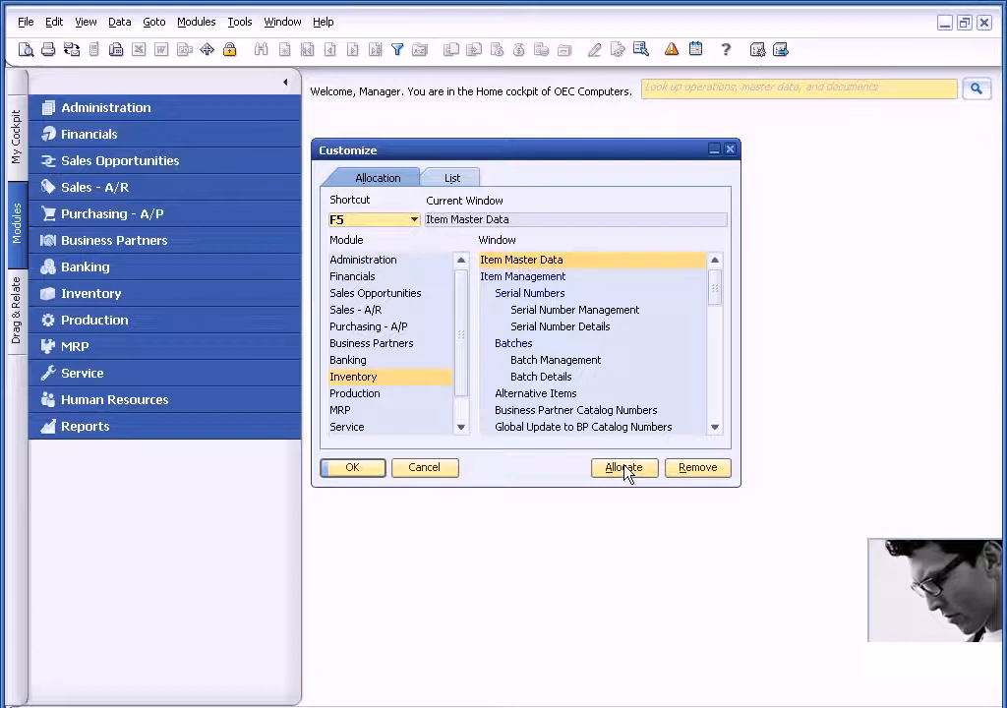
Step: Confirm the shortcut settings and launch Item Master Data from My Shortcuts (F5)
{"action": "left_click", "coordinate": [353, 467]}
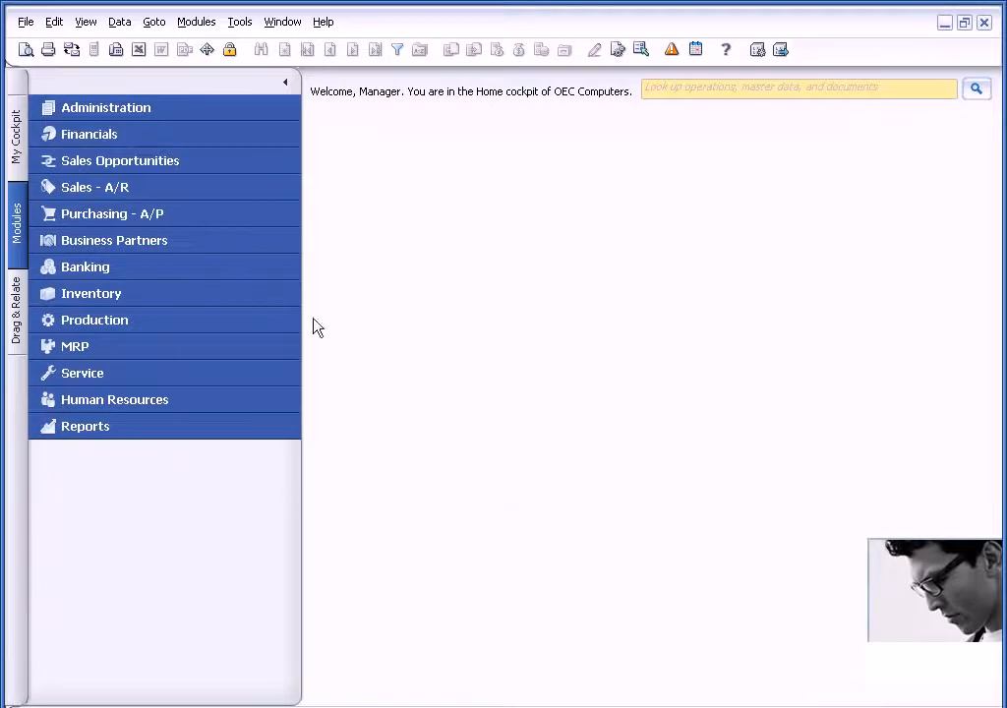
{"action": "left_click", "coordinate": [240, 21]}
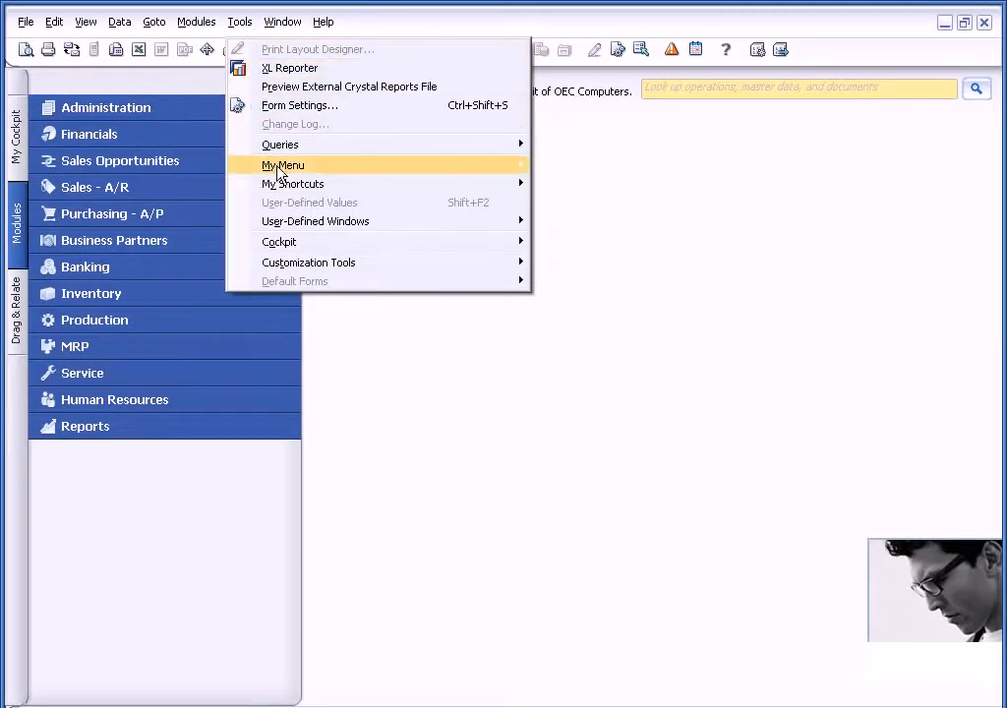
{"action": "mouse_move", "coordinate": [585, 184]}
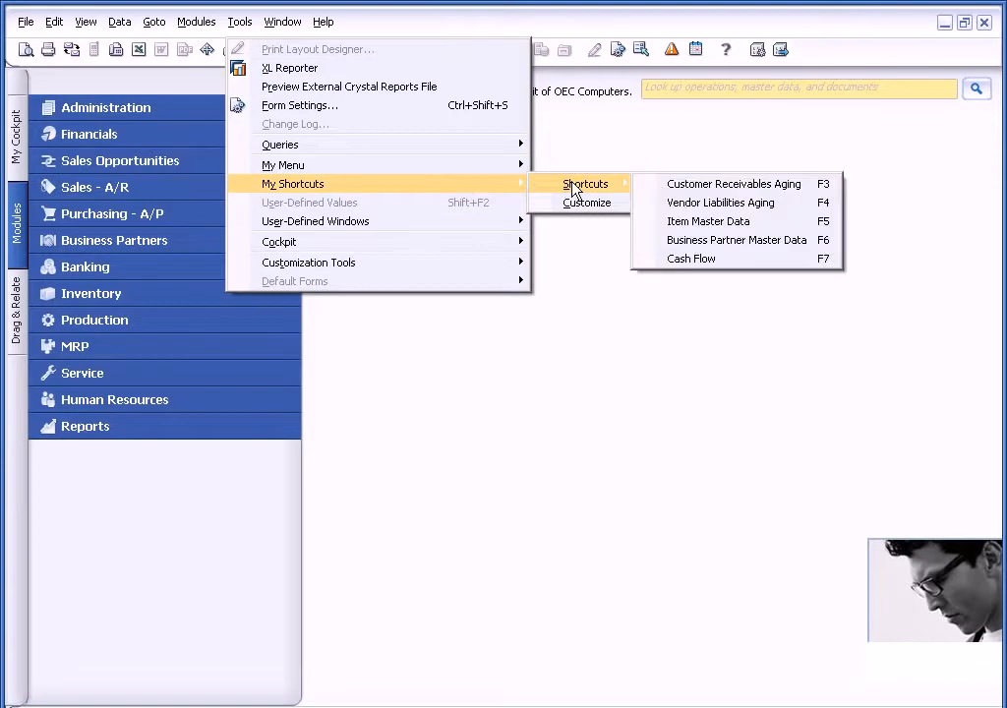
{"action": "left_click", "coordinate": [657, 227]}
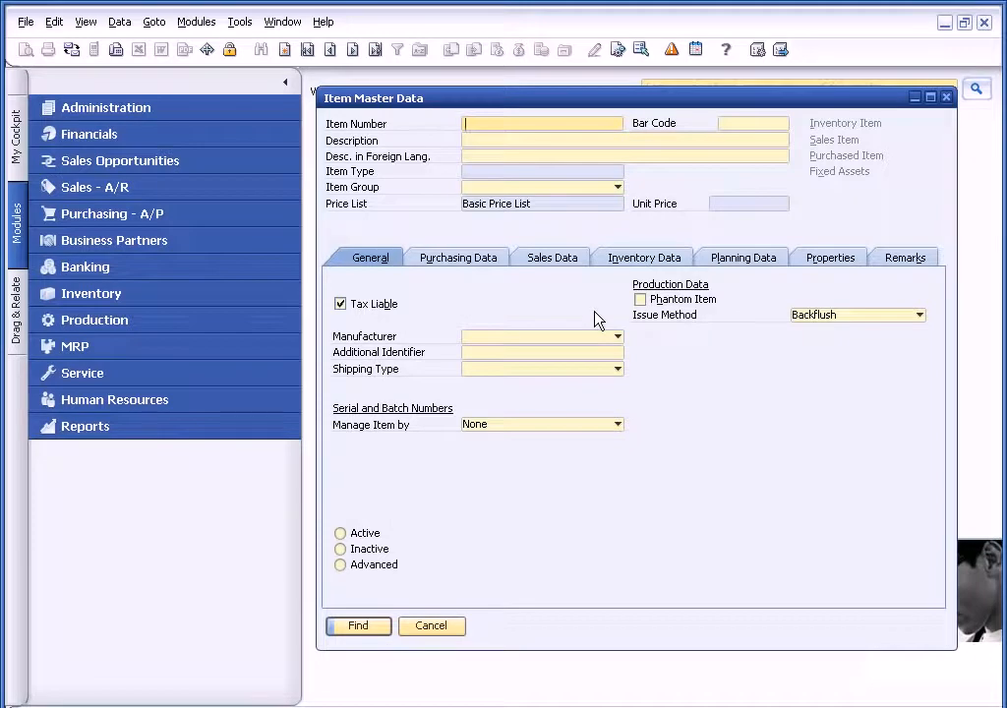
Step: Search item numbers starting with 'a' and load item A00001 IBM Infoprint 1312
{"action": "left_click", "coordinate": [431, 626]}
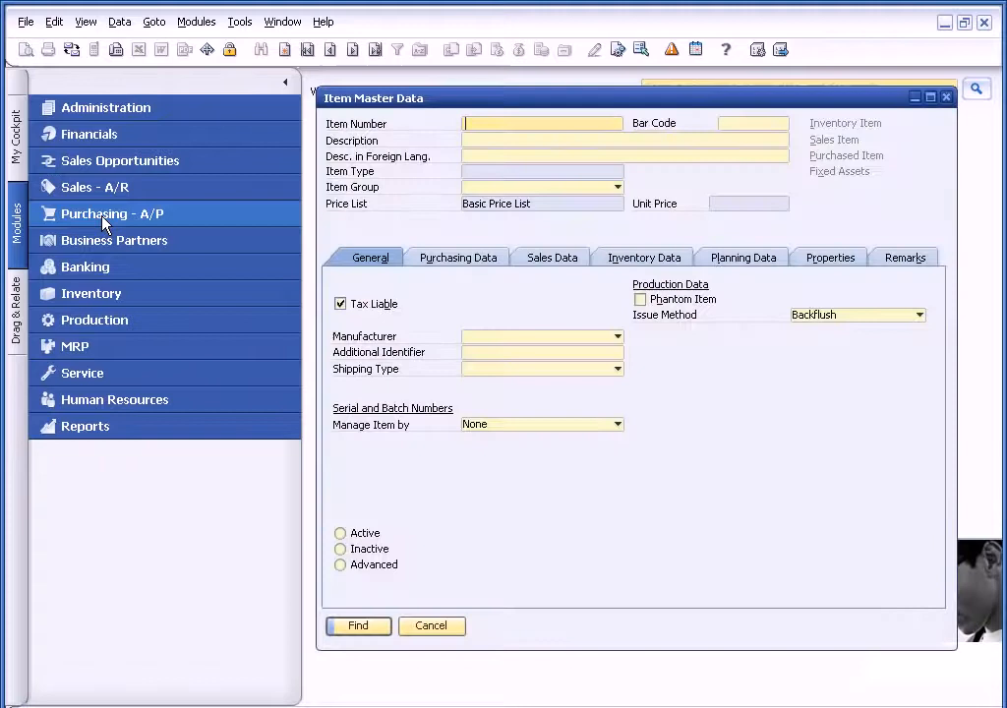
{"action": "type", "text": "a"}
{"action": "type", "text": "*"}
{"action": "key", "text": "Return"}
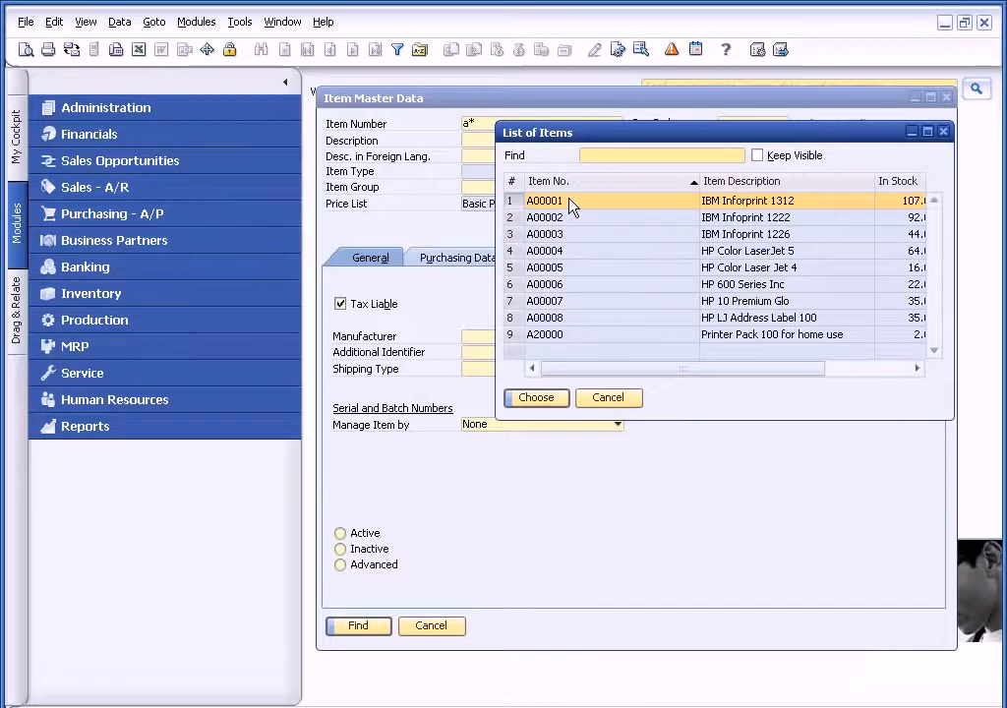
{"action": "double_click", "coordinate": [572, 203]}
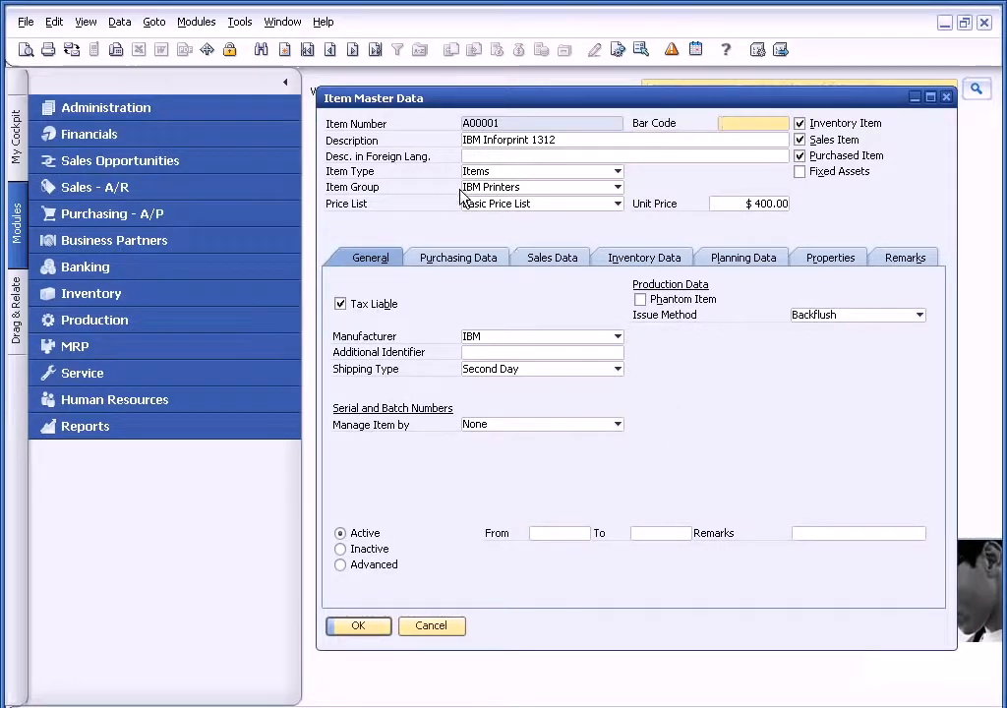
Step: Change the item's group to HP Printers and update the record
{"action": "left_click", "coordinate": [617, 187]}
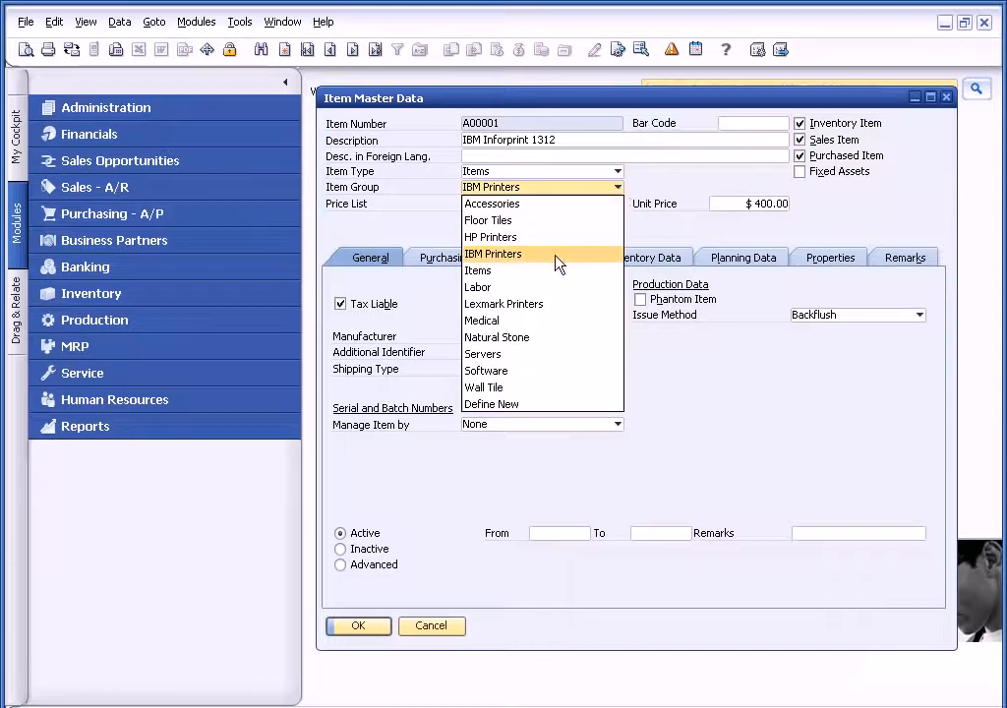
{"action": "left_click", "coordinate": [489, 237]}
{"action": "left_click", "coordinate": [292, 399]}
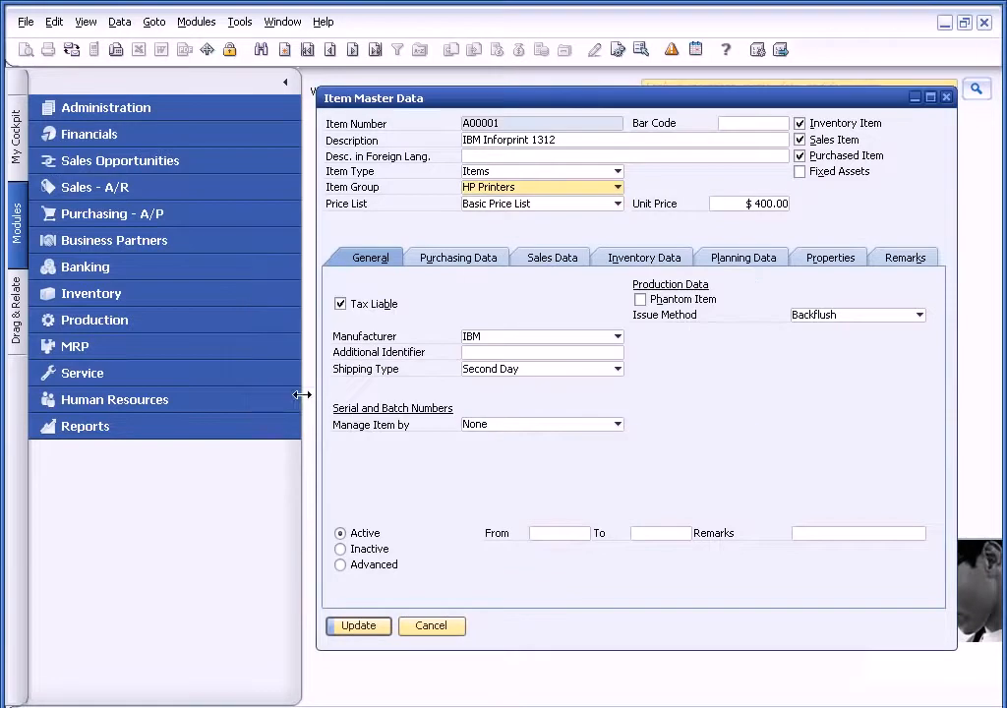
{"action": "left_click", "coordinate": [358, 626]}
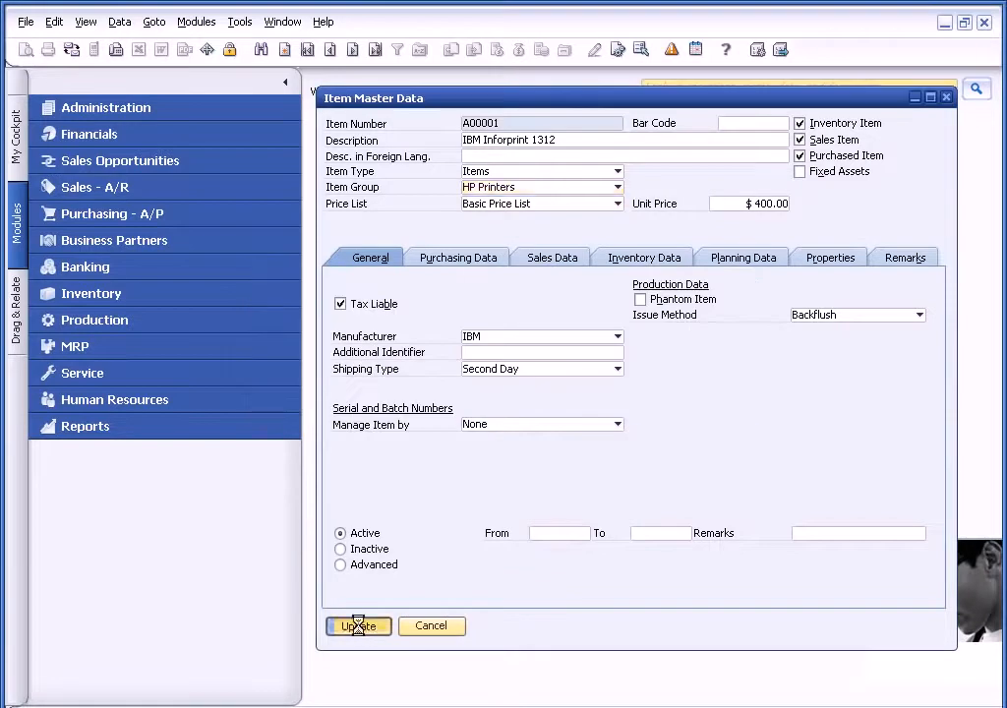
Step: Review the item's Change Log and field differences showing the new HP Printers group
{"action": "left_click", "coordinate": [239, 22]}
{"action": "left_click", "coordinate": [295, 123]}
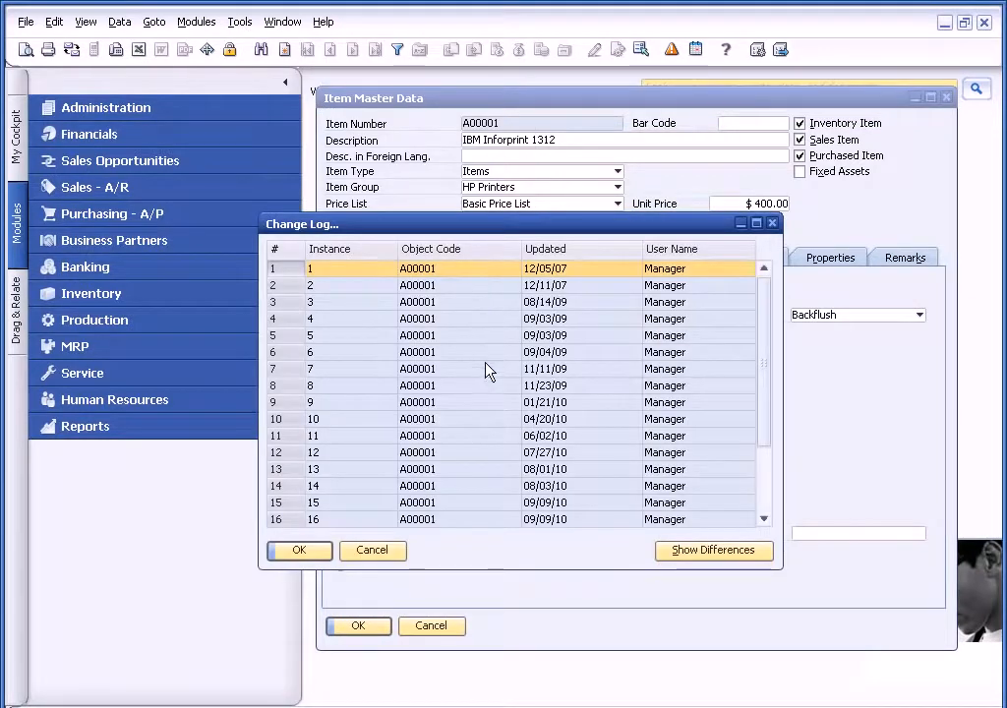
{"action": "mouse_move", "coordinate": [757, 394]}
{"action": "left_mouse_down"}
{"action": "mouse_move", "coordinate": [762, 452]}
{"action": "mouse_move", "coordinate": [762, 341]}
{"action": "left_mouse_up"}
{"action": "left_click", "coordinate": [701, 550]}
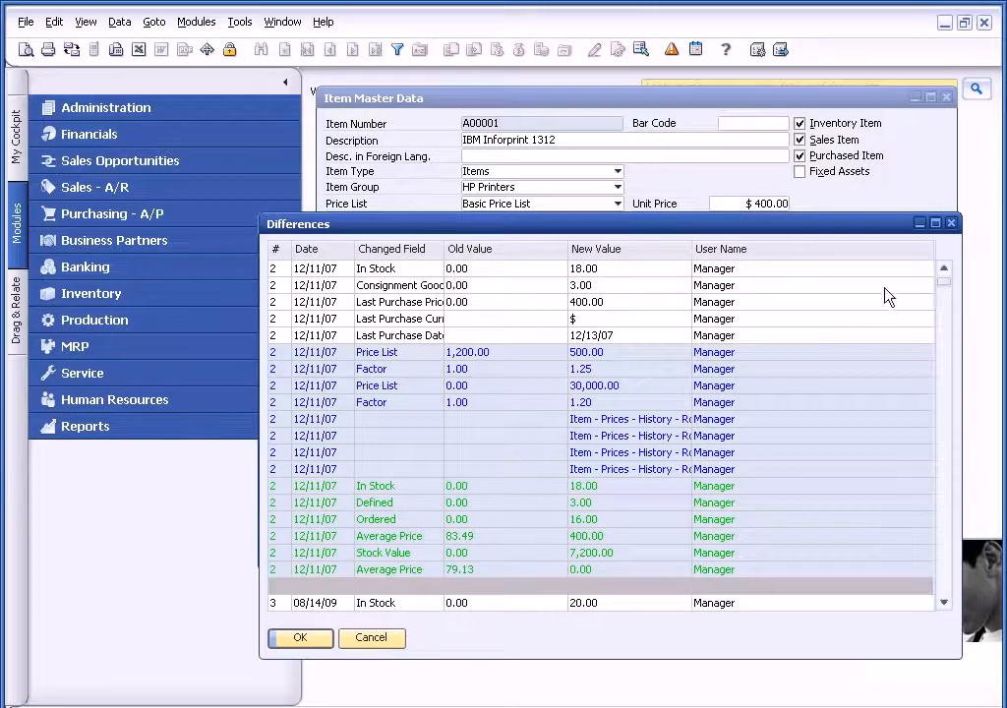
{"action": "left_click_drag", "start_coordinate": [944, 280], "coordinate": [953, 612]}
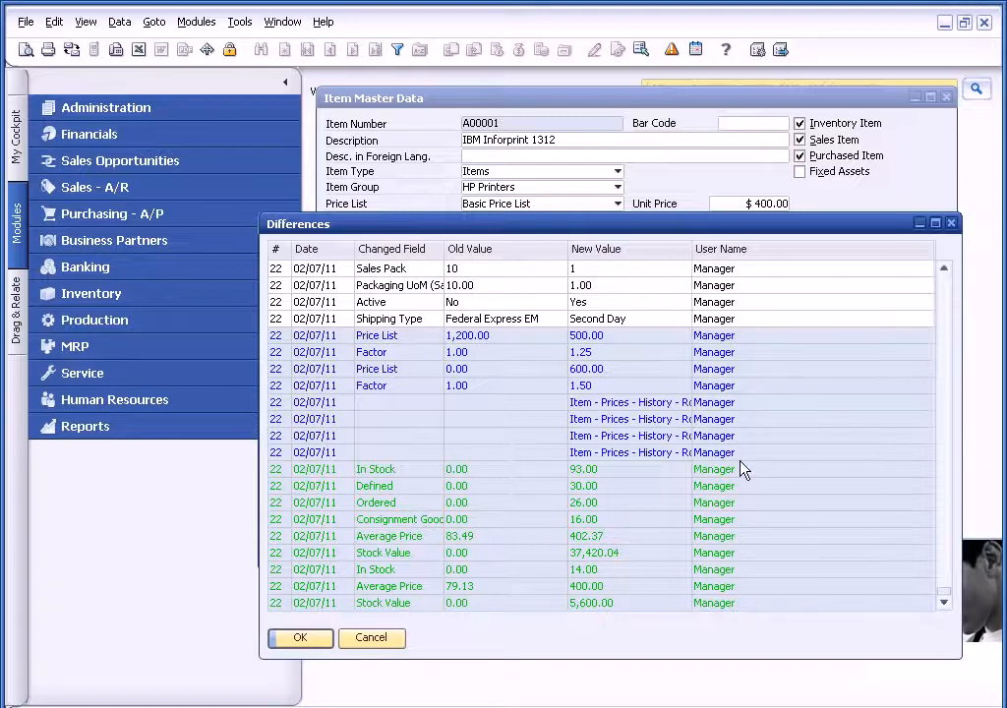
{"action": "left_click", "coordinate": [371, 639]}
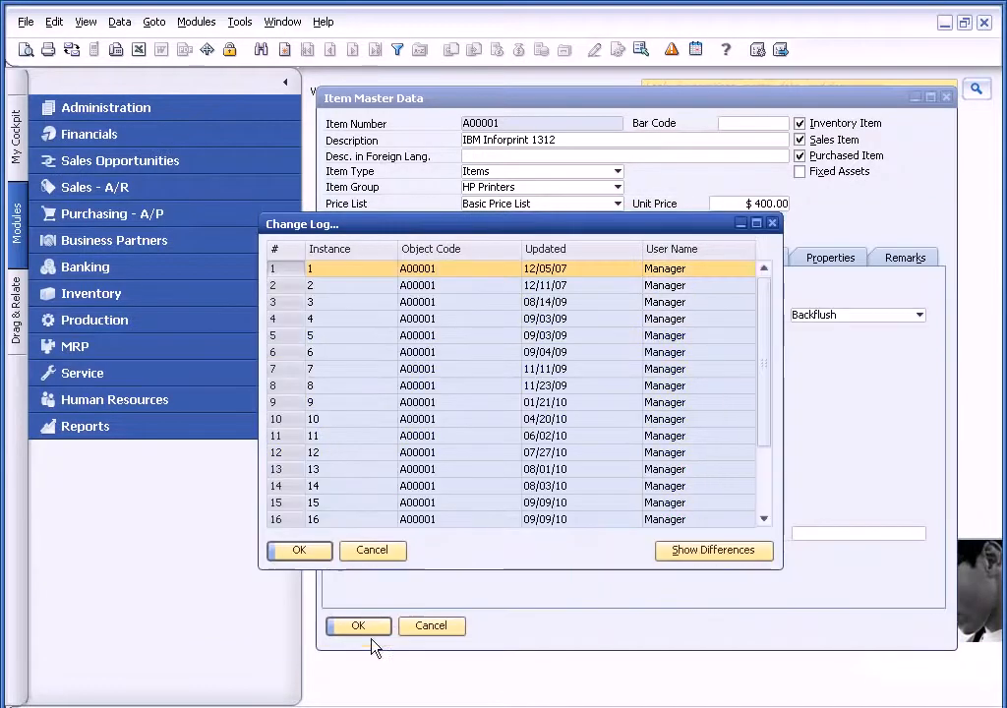
{"action": "left_click", "coordinate": [371, 549]}
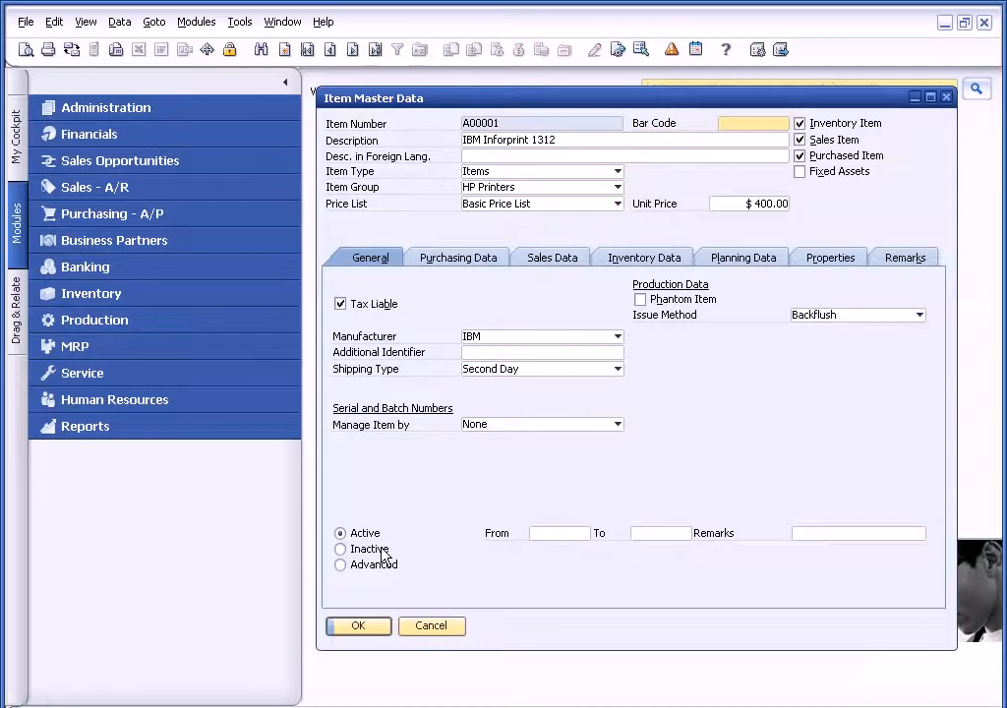
Step: Close the A00001 item record, returning to the home cockpit
{"action": "left_click", "coordinate": [433, 626]}
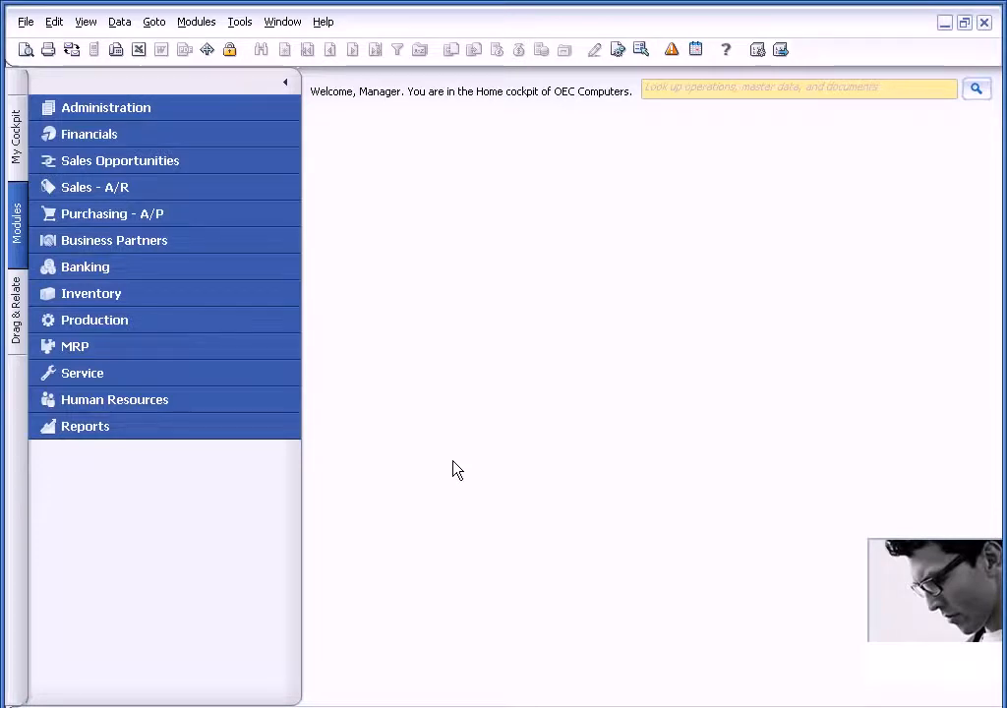
Step: In Business Partner Master Data, find the partner named 'ear' — Earthshaker Corporation
{"action": "key", "text": "ctrl+shift+b"}
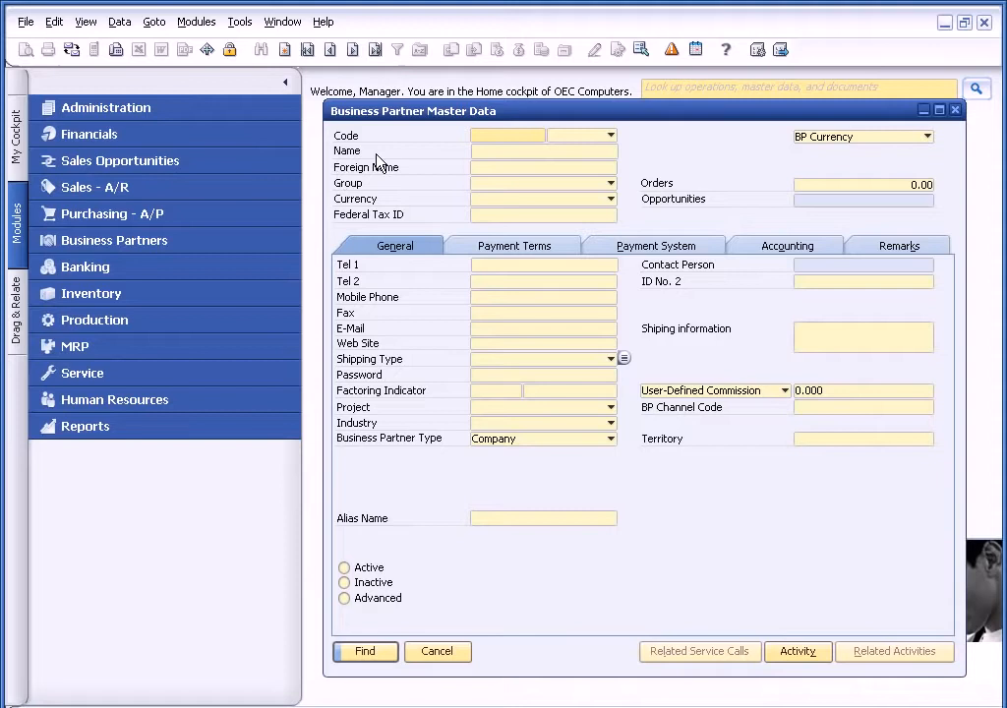
{"action": "left_click", "coordinate": [485, 153]}
{"action": "type", "text": "ear"}
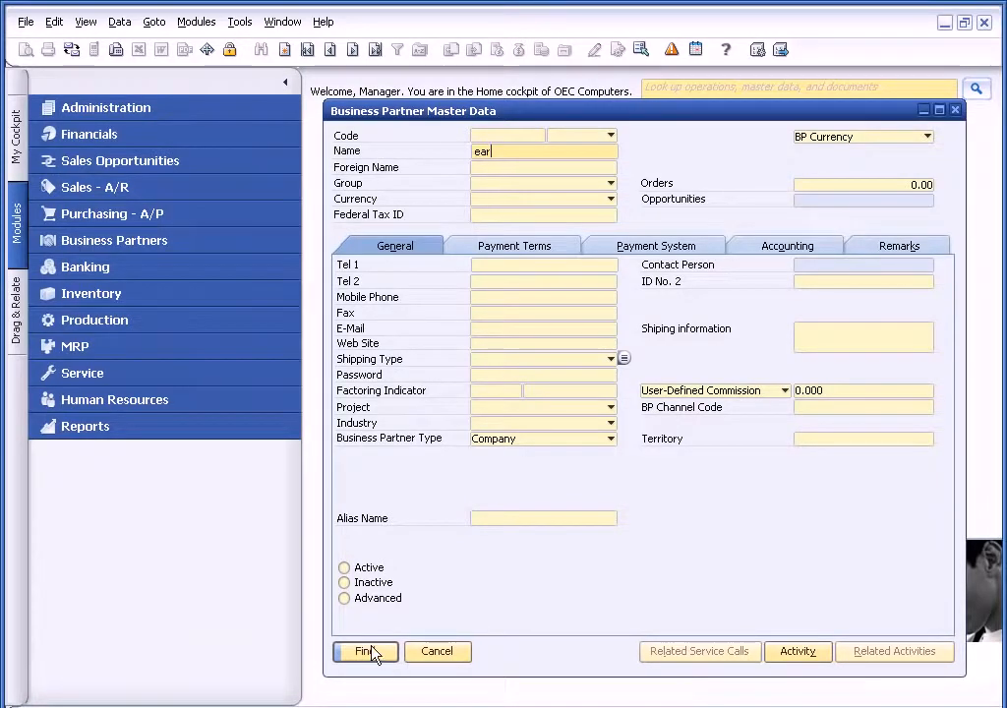
{"action": "left_click", "coordinate": [365, 651]}
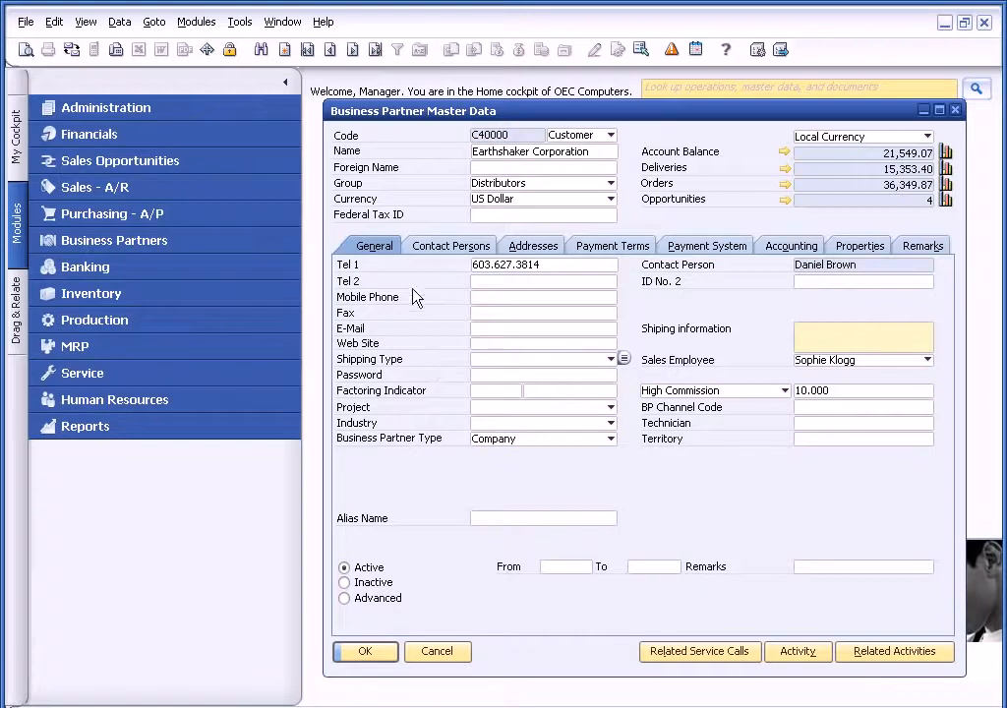
Step: Relabel the Tel 2 field as 'Example 1' in bold italics and apply it
{"action": "left_click", "coordinate": [349, 283], "text": "ctrl"}
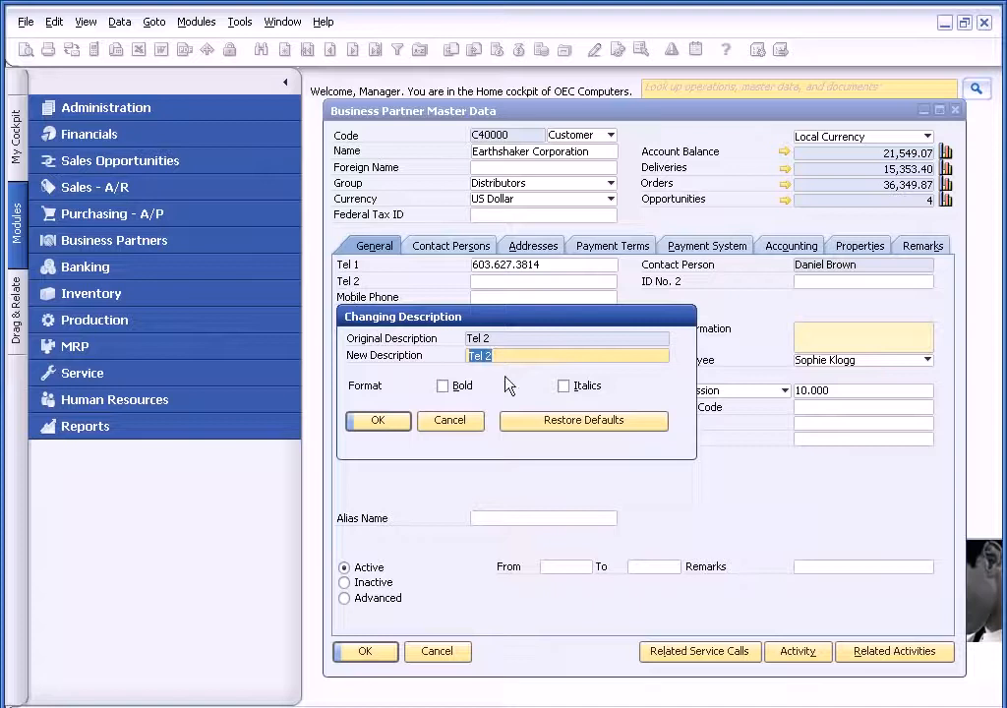
{"action": "type", "text": "Exm"}
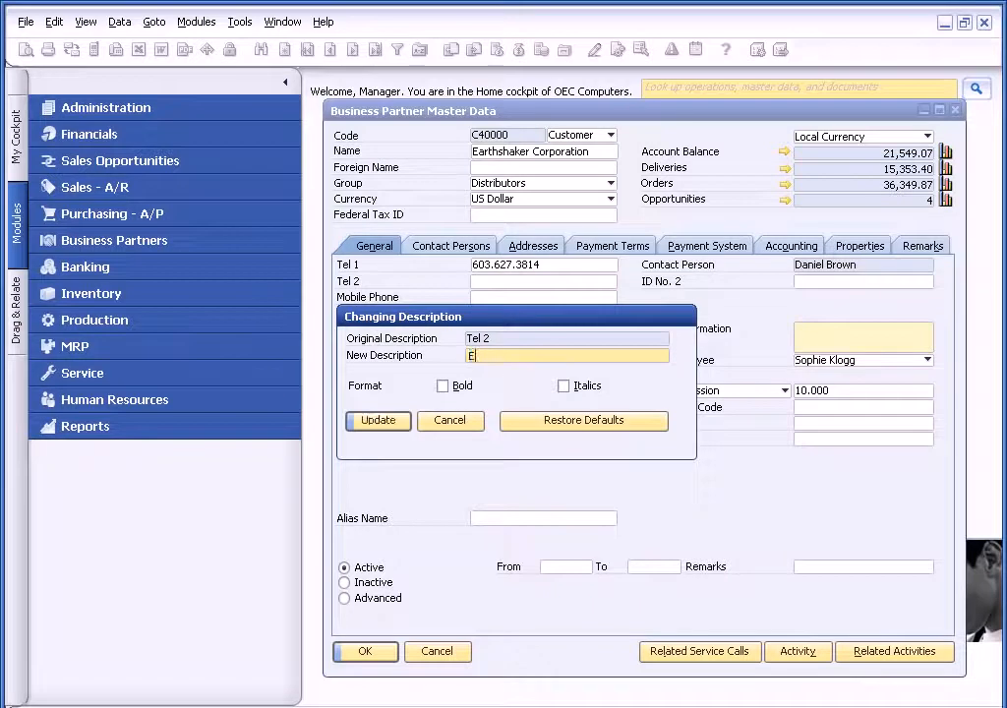
{"action": "key", "text": "BackSpace"}
{"action": "type", "text": "ample "}
{"action": "type", "text": "1"}
{"action": "left_click", "coordinate": [443, 386]}
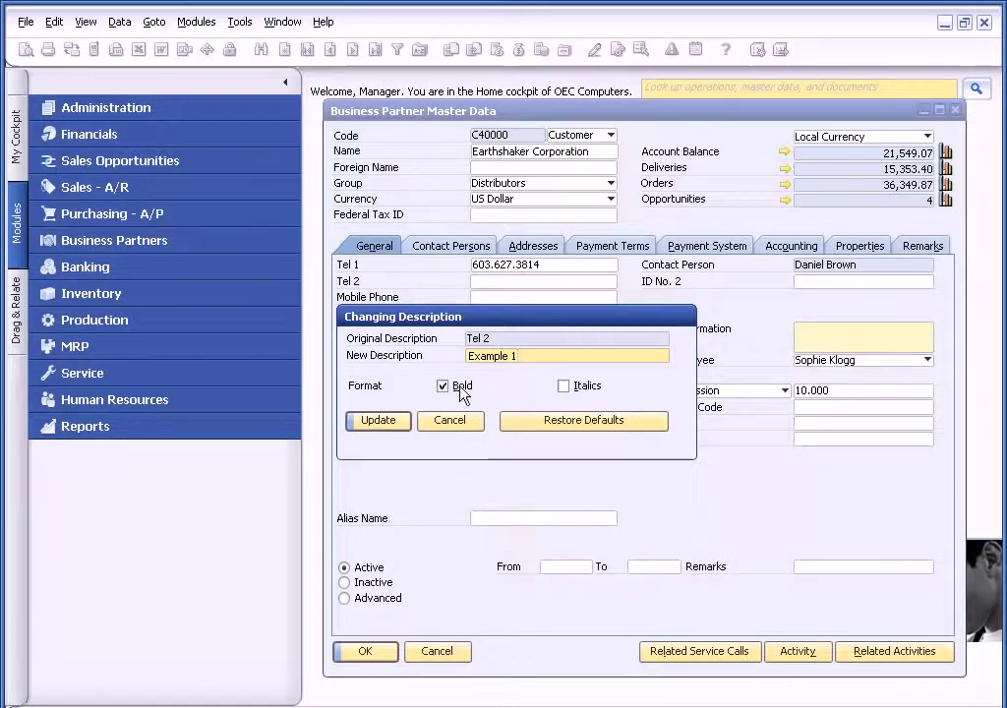
{"action": "left_click", "coordinate": [564, 385]}
{"action": "left_click", "coordinate": [379, 421]}
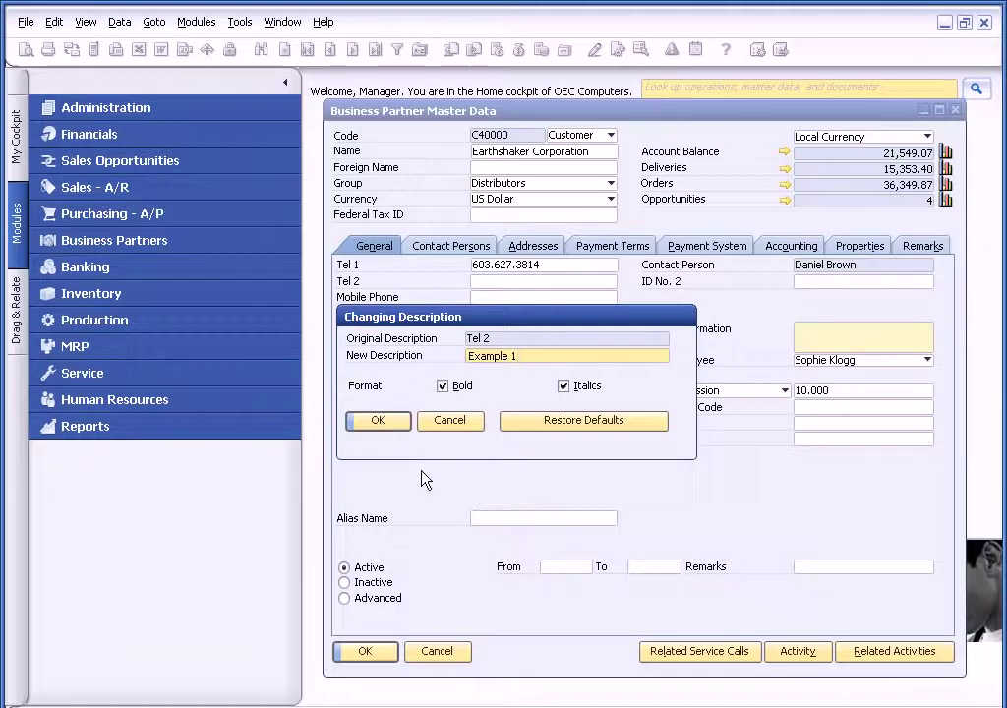
{"action": "left_click", "coordinate": [379, 421]}
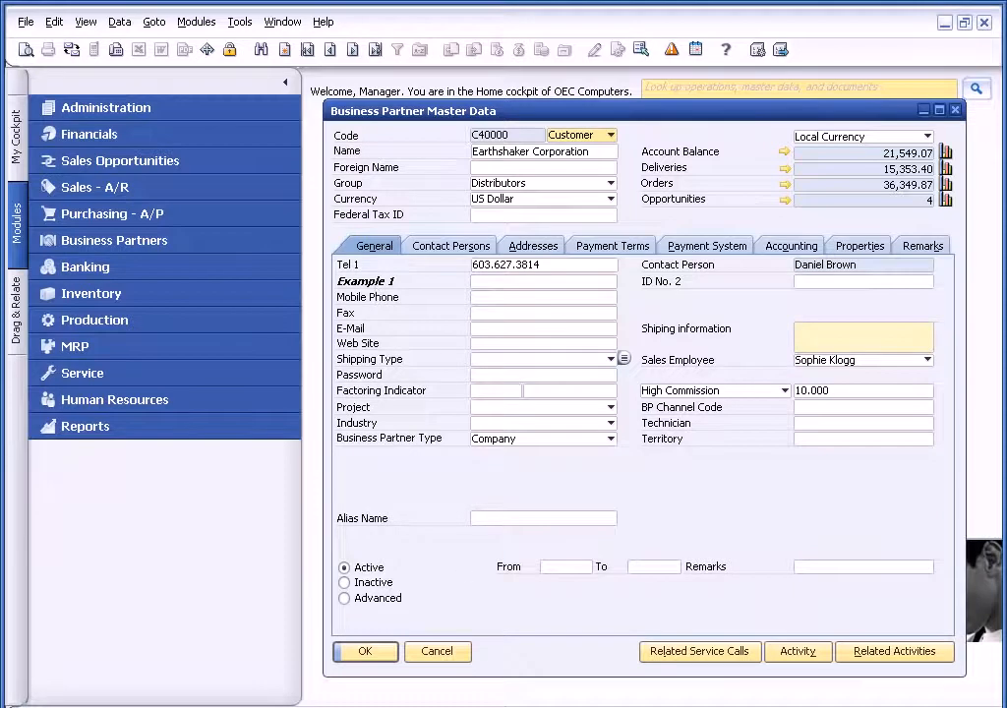
Step: Close the Earthshaker Corporation business partner record
{"action": "left_click", "coordinate": [437, 651]}
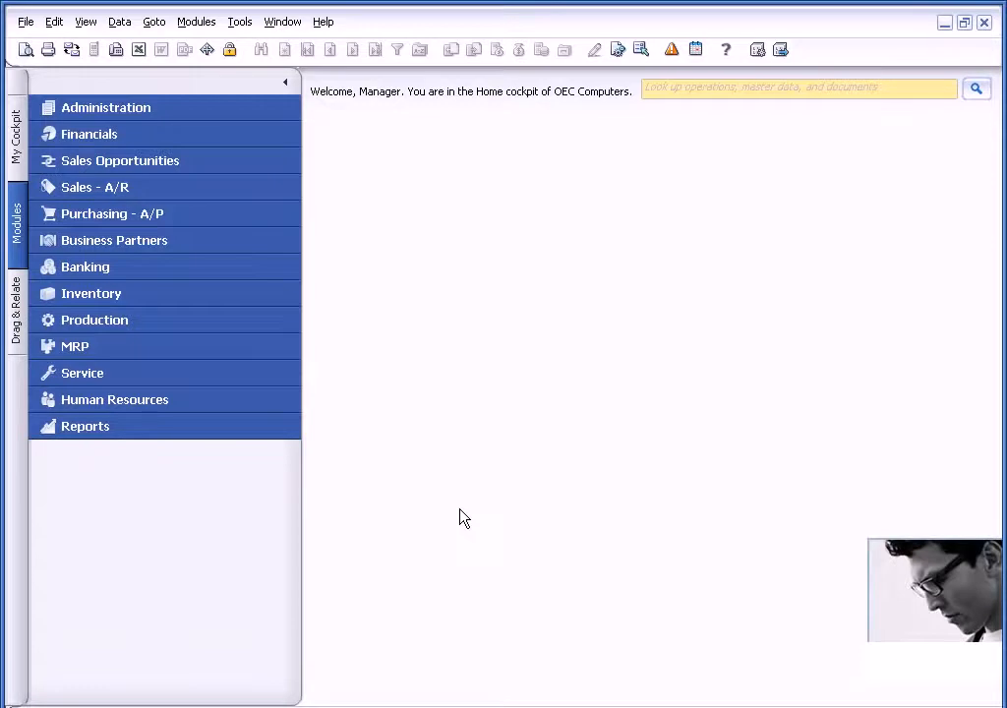
Step: Reopen Business Partner Master Data and find Earthshaker Corporation again via 'ear'
{"action": "key", "text": "ctrl+shift+b"}
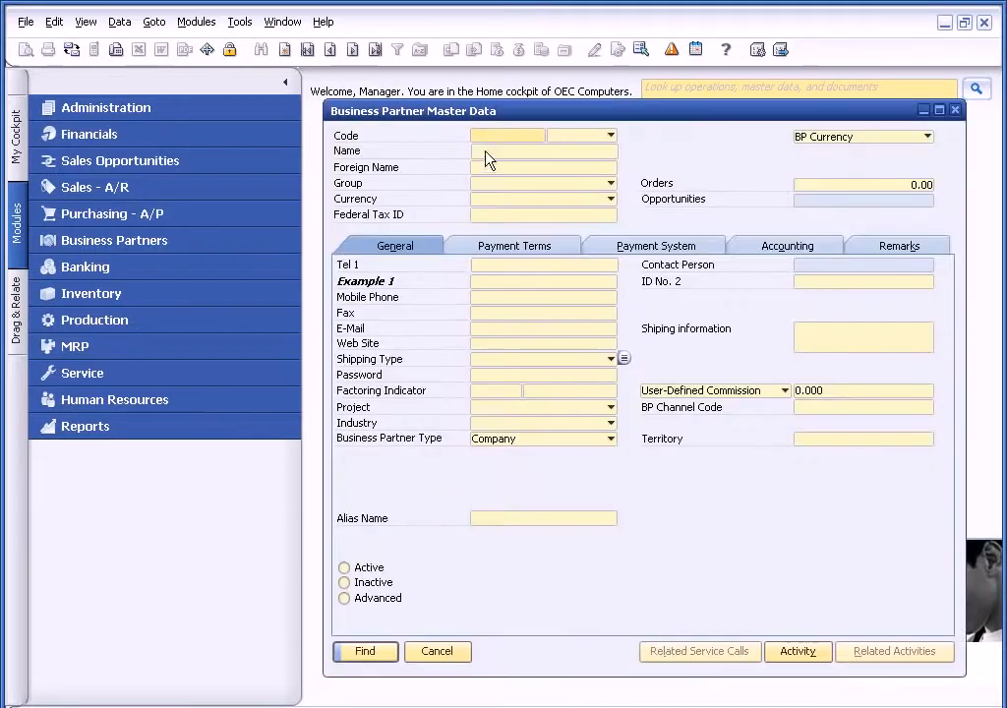
{"action": "left_click", "coordinate": [488, 152]}
{"action": "type", "text": "ear"}
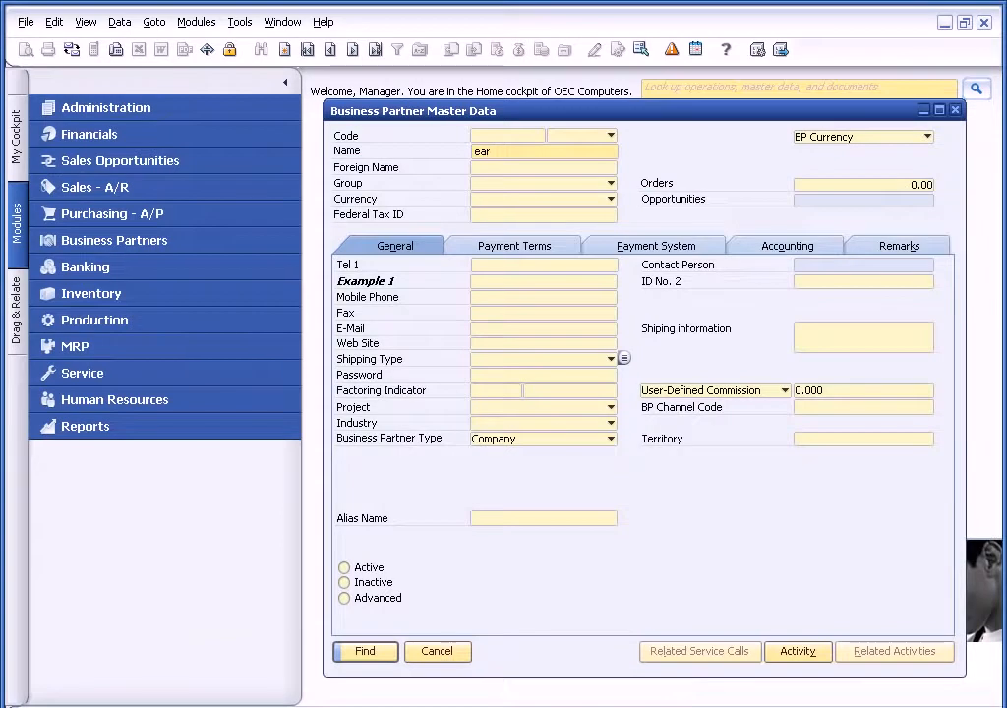
{"action": "left_click", "coordinate": [364, 651]}
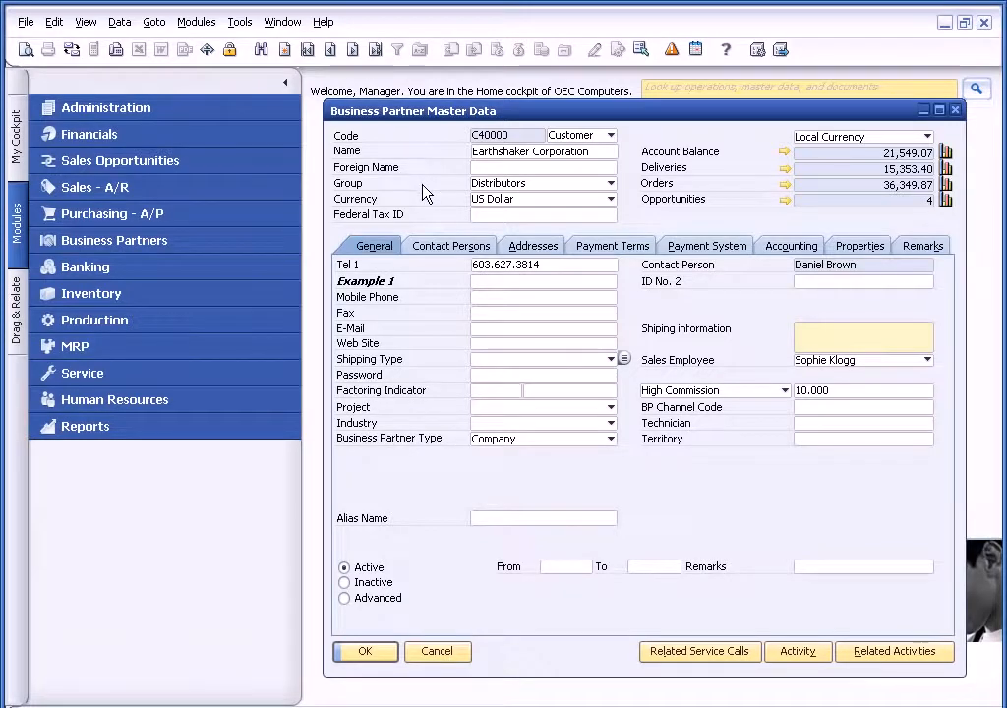
Step: Enable View > System Information and show the partner's Contact Persons
{"action": "left_click", "coordinate": [87, 23]}
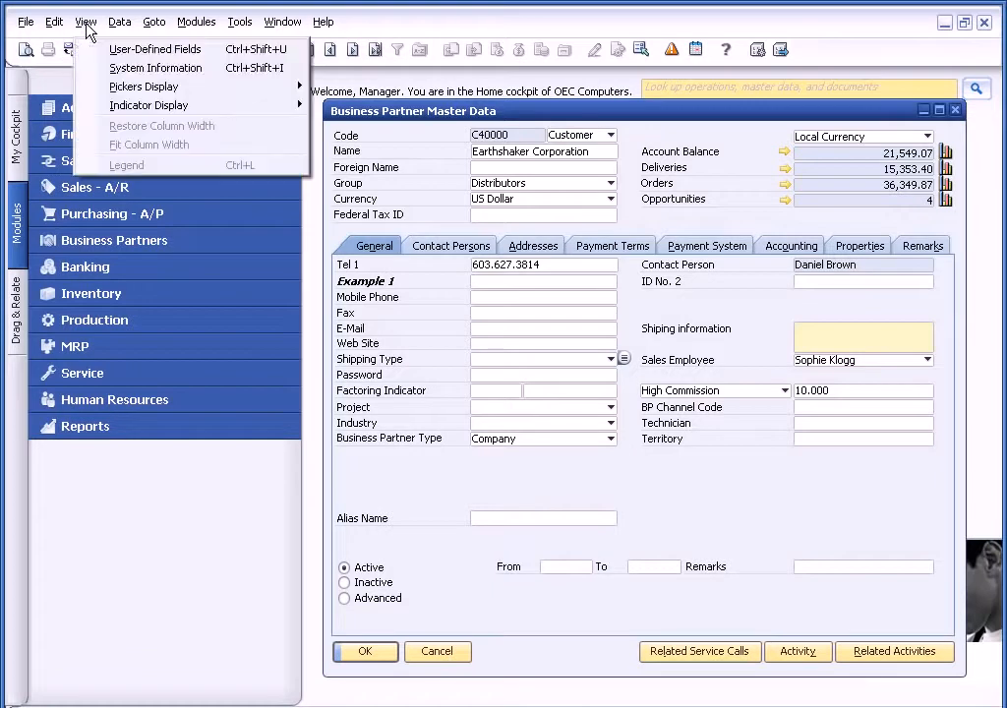
{"action": "left_click", "coordinate": [97, 71]}
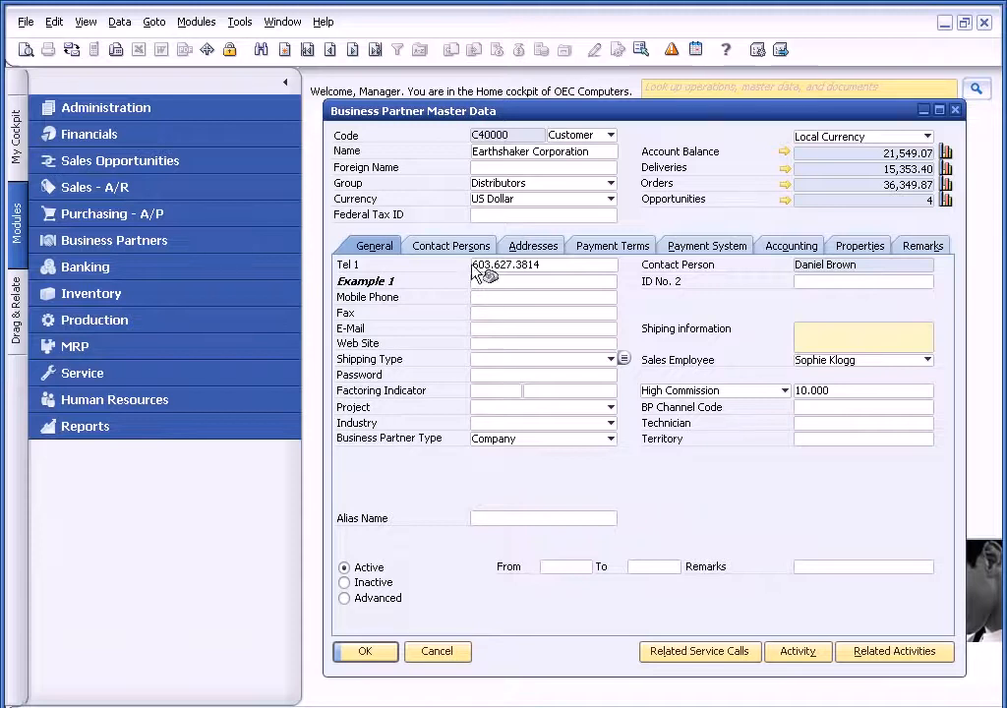
{"action": "left_click", "coordinate": [451, 246]}
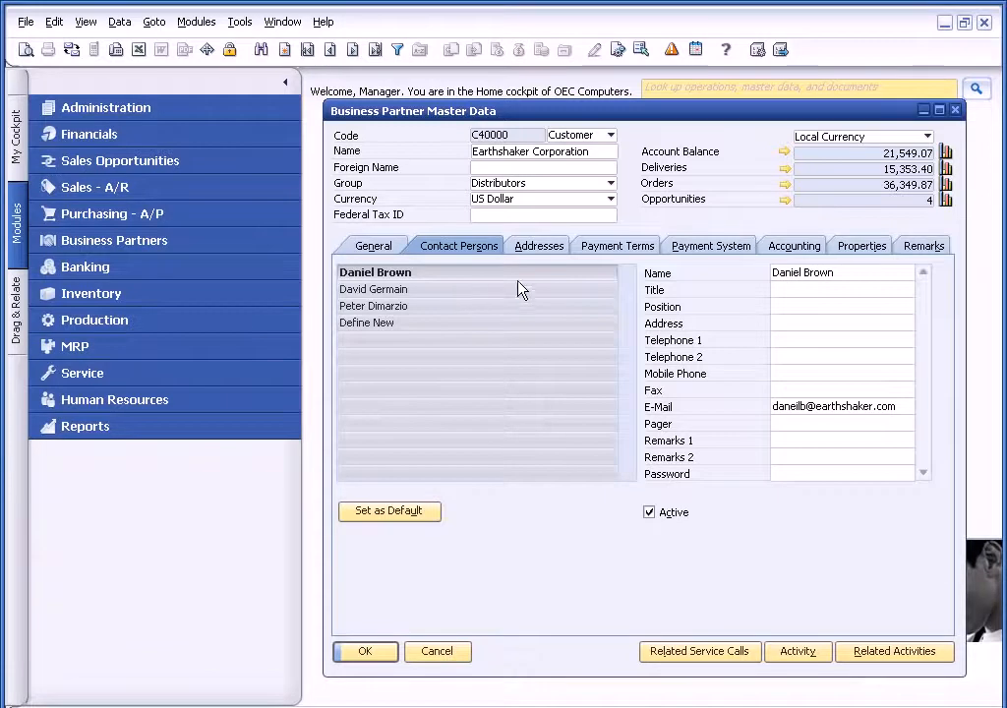
Step: View the partner's Addresses, then close the record to the home cockpit
{"action": "left_click", "coordinate": [538, 246]}
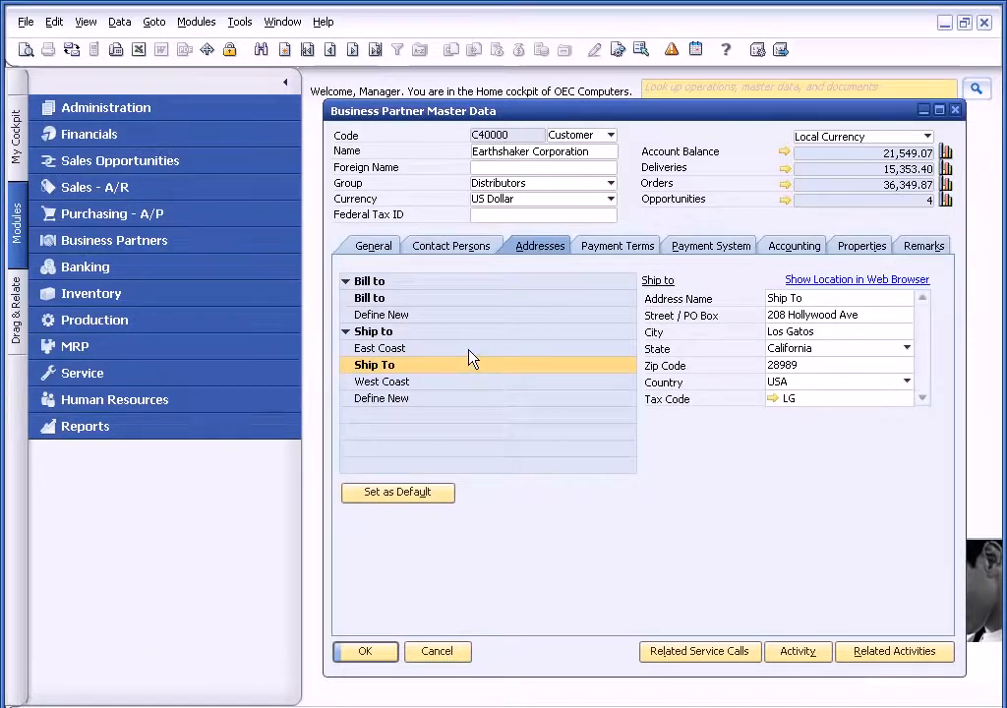
{"action": "left_click", "coordinate": [436, 651]}
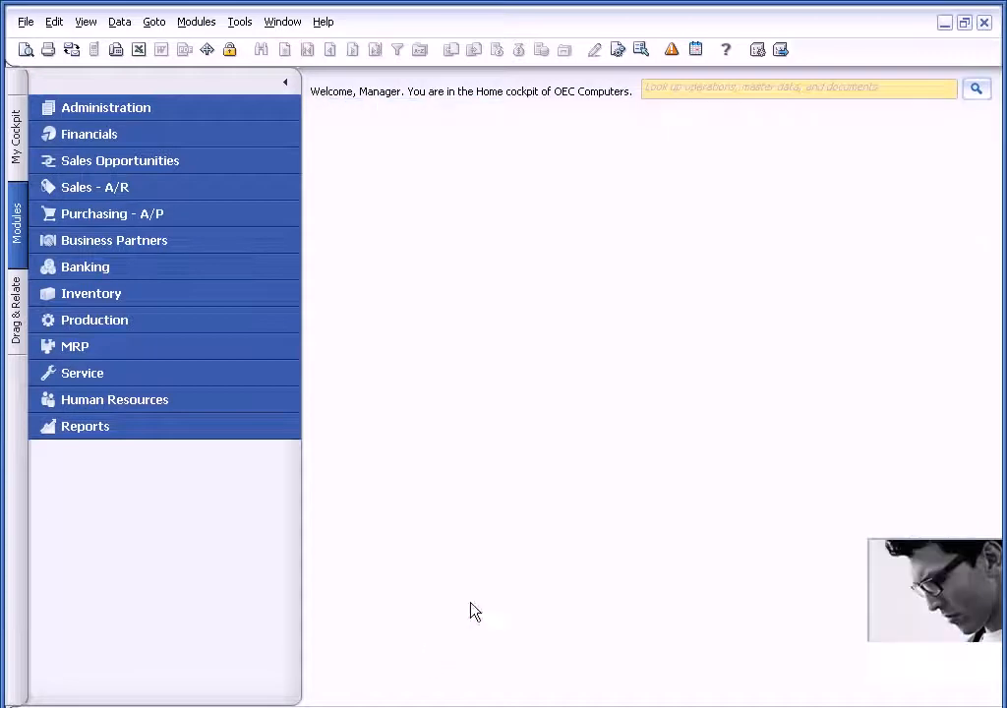